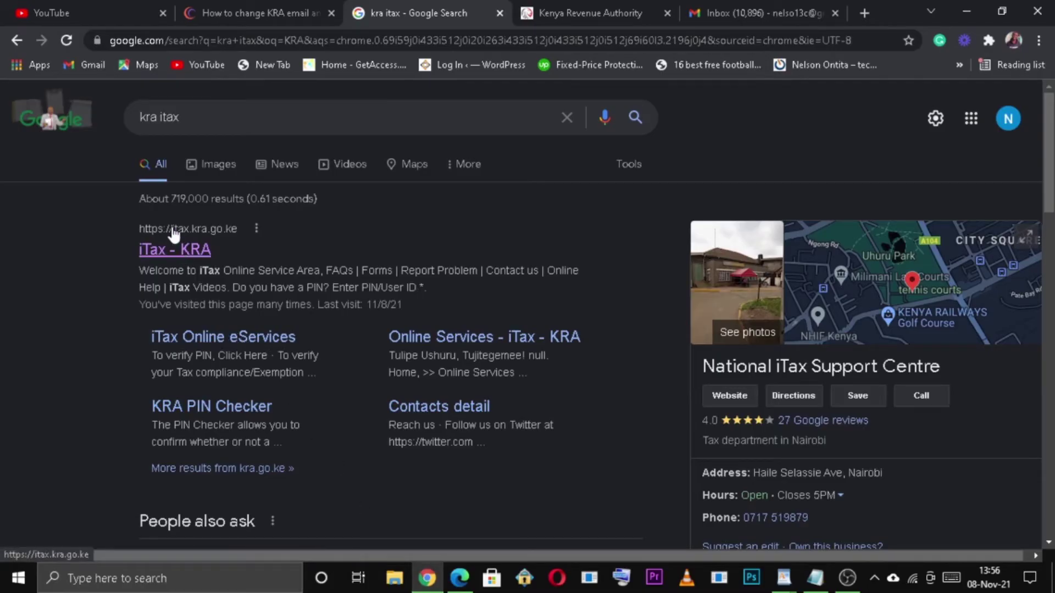
Open the 'iTax - KRA' (itax.kra.go.ke) result from the 'kra itax' Google search.
{"action": "left_click", "coordinate": [197, 256]}
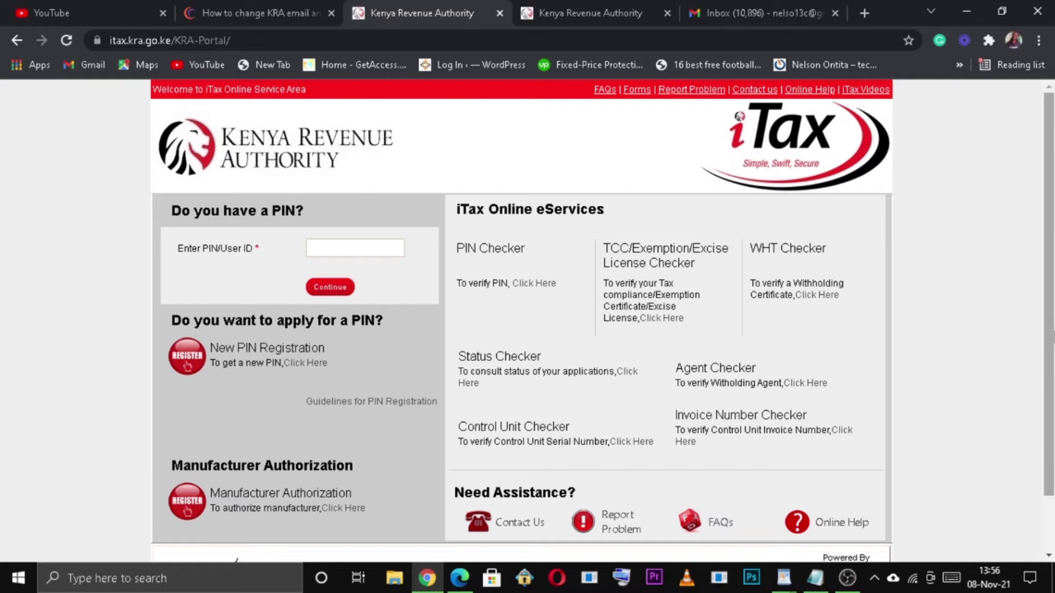
Enter the taxpayer's PIN in the PIN/User ID field and continue to the password form.
{"action": "scroll", "coordinate": [1046, 343], "scroll_direction": "down", "scroll_amount": 2}
{"action": "scroll", "coordinate": [970, 294], "scroll_direction": "up", "scroll_amount": 2}
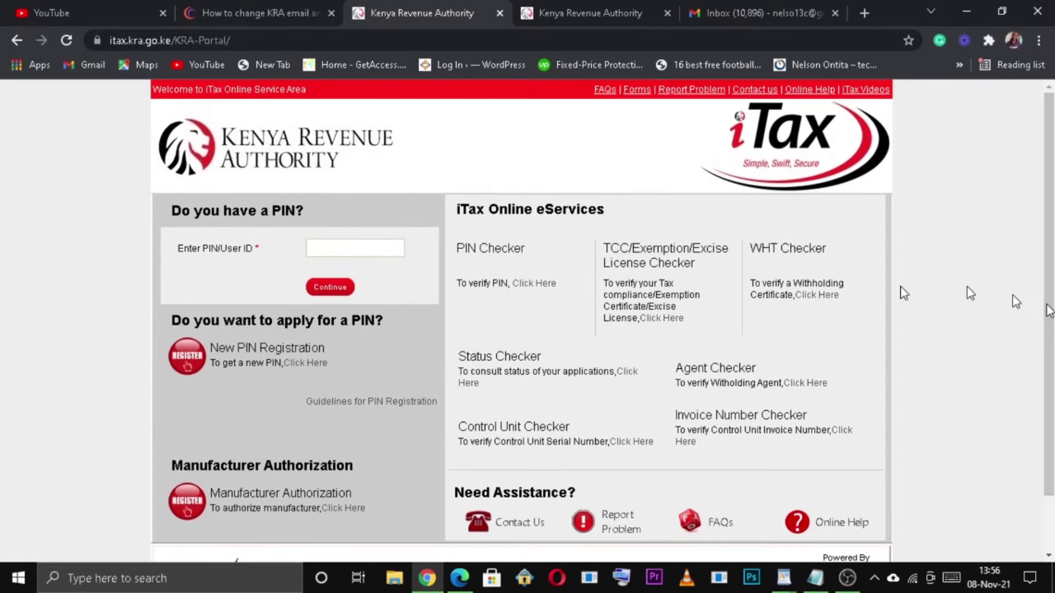
{"action": "left_click", "coordinate": [350, 246]}
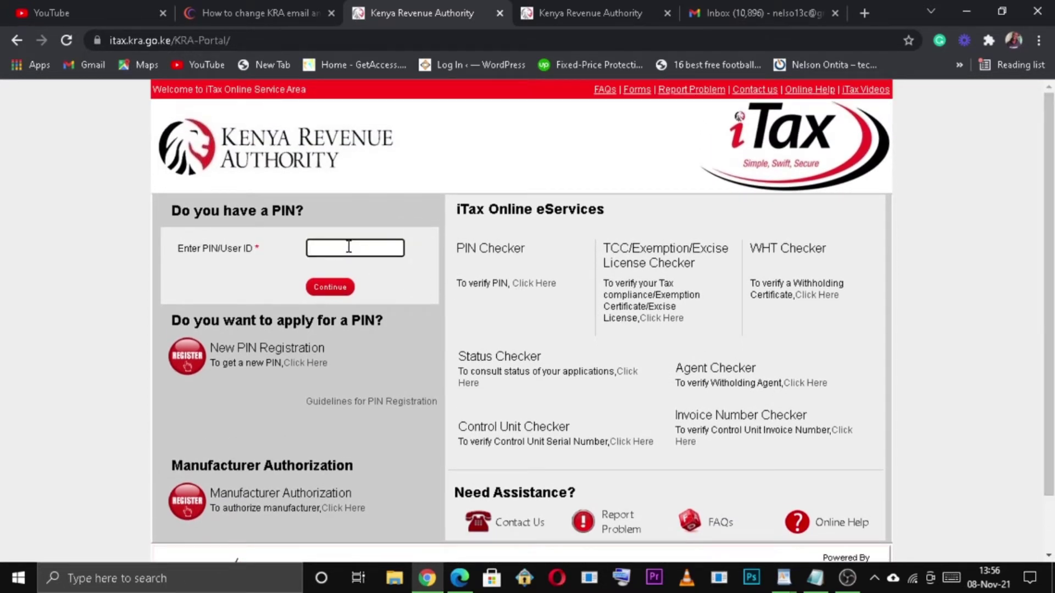
{"action": "left_click", "coordinate": [339, 289]}
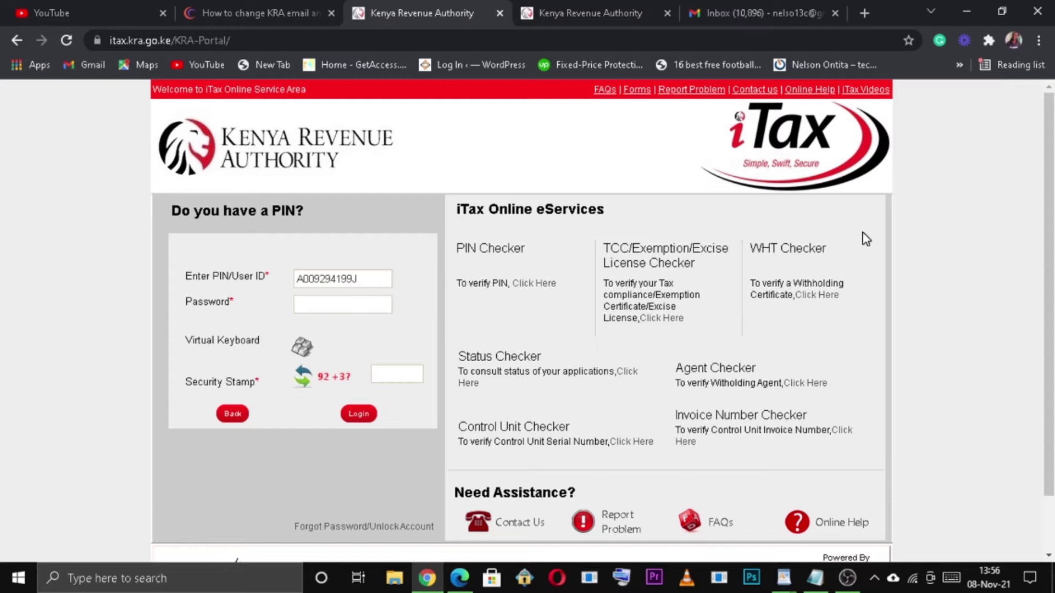
{"action": "left_click_drag", "start_coordinate": [1049, 273], "coordinate": [1052, 327]}
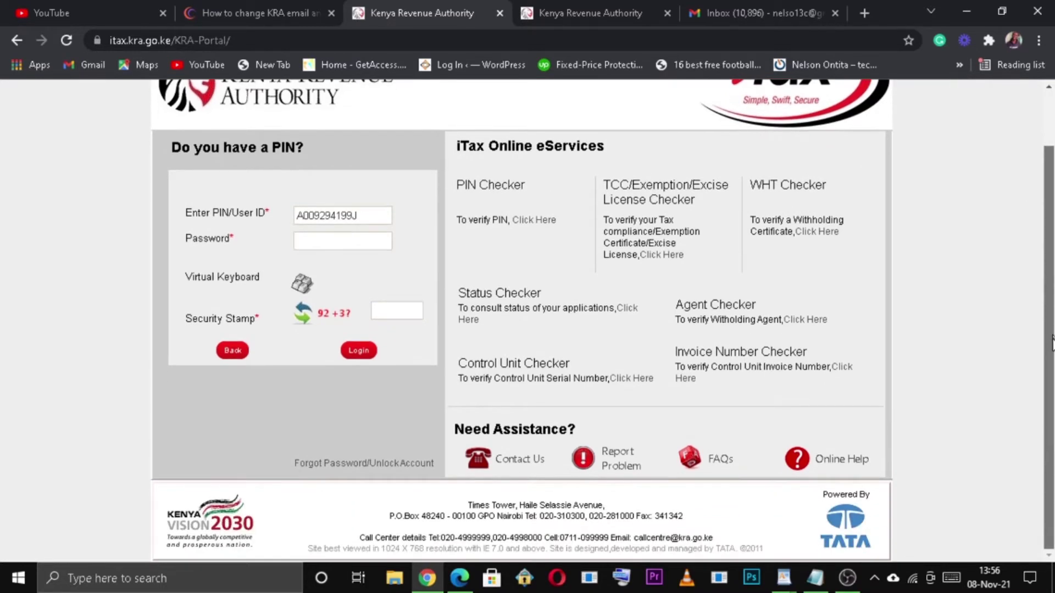
Submit a Forgot Password request with security stamp answer 44, then go back to the home page.
{"action": "left_click", "coordinate": [346, 466]}
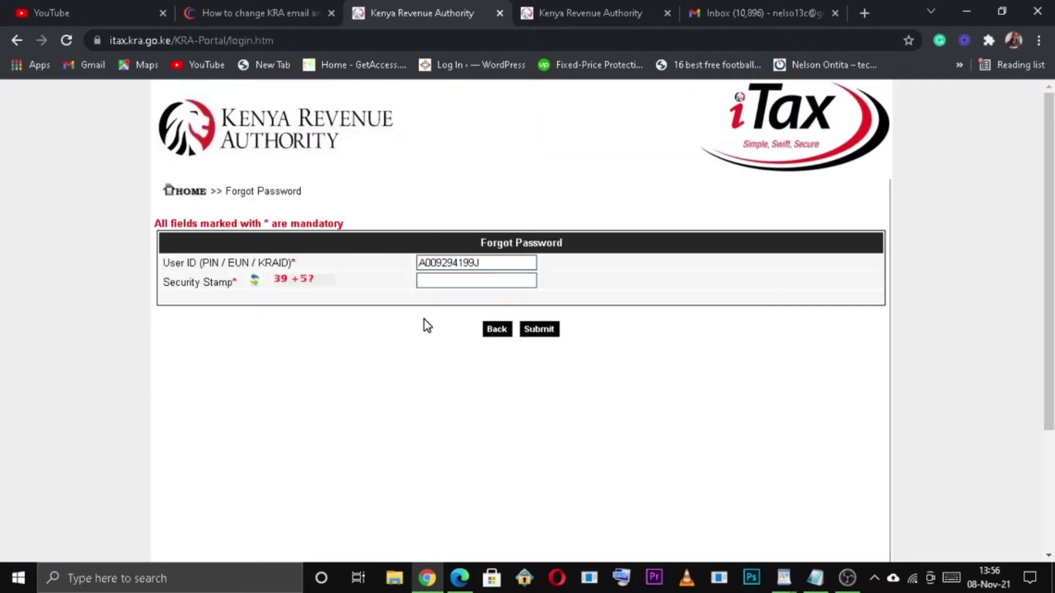
{"action": "left_click", "coordinate": [449, 279]}
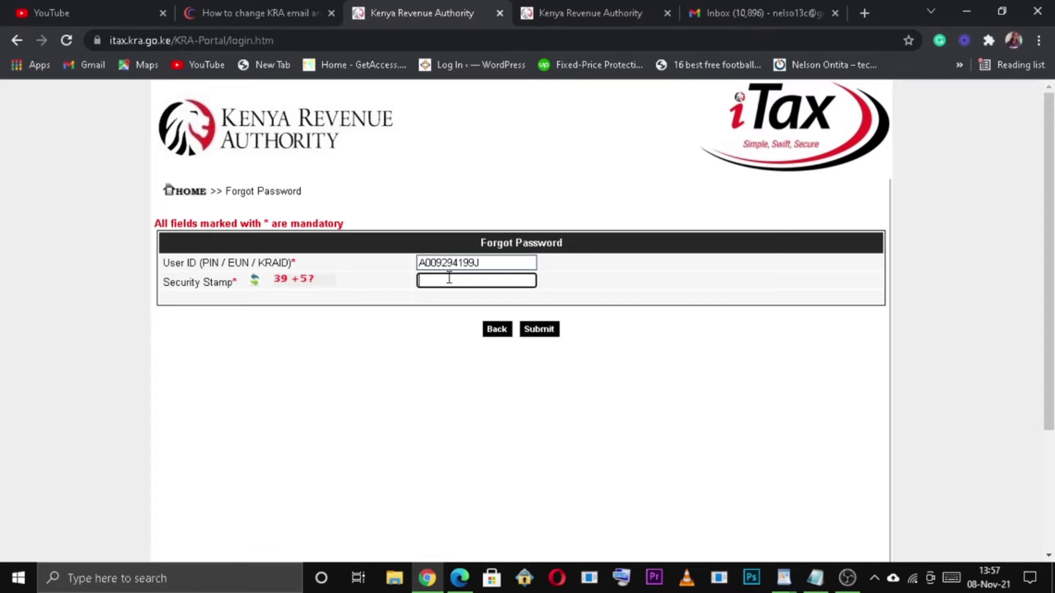
{"action": "type", "text": "44"}
{"action": "left_click", "coordinate": [539, 332]}
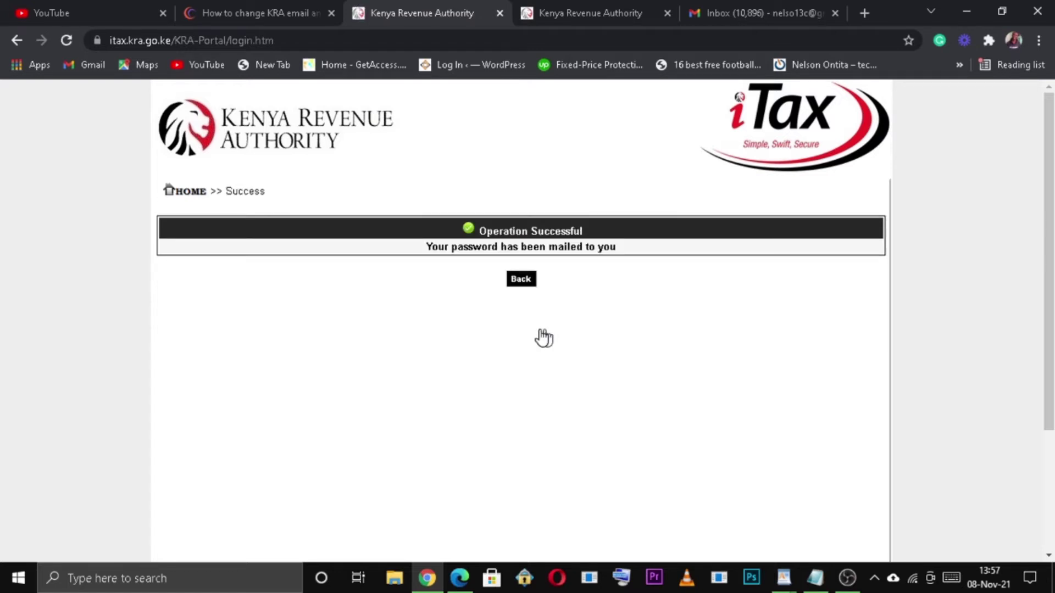
{"action": "left_click", "coordinate": [520, 280]}
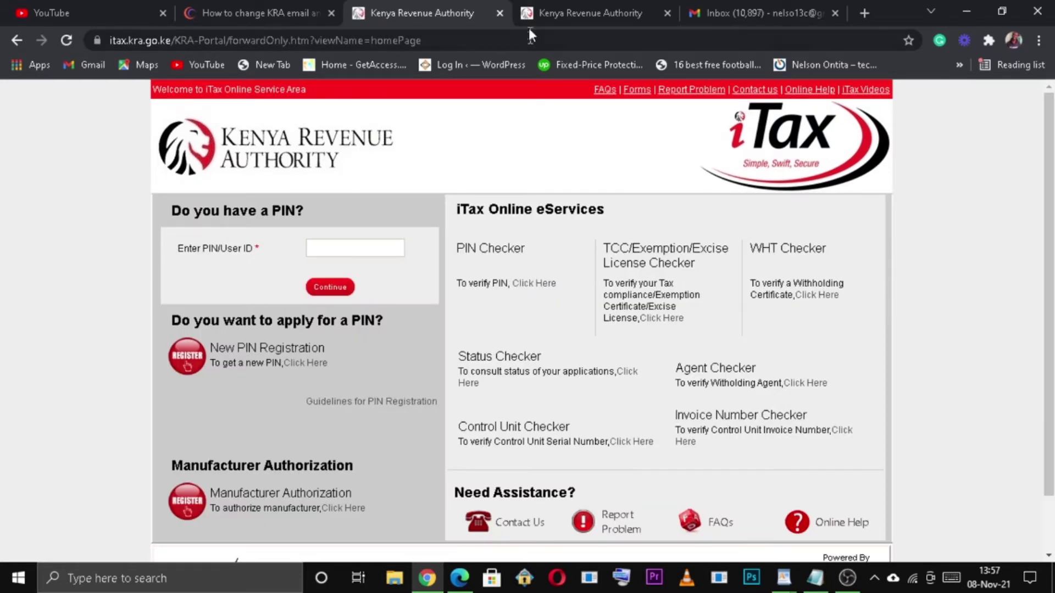
Open the 'Password Reset for KRA Web Portal account' email and select its temporary password.
{"action": "left_click", "coordinate": [746, 8]}
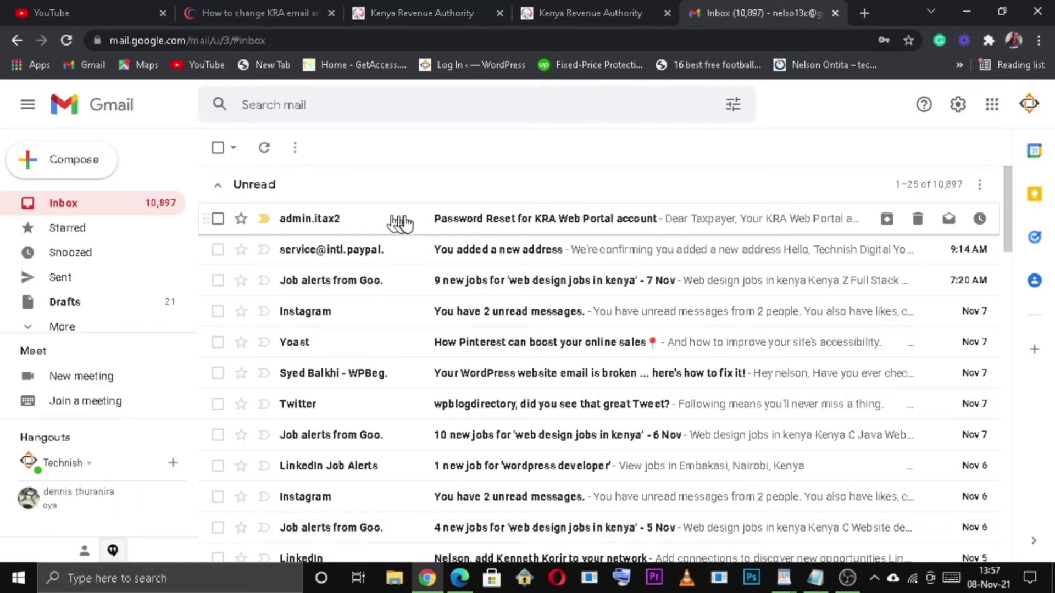
{"action": "left_click", "coordinate": [444, 222]}
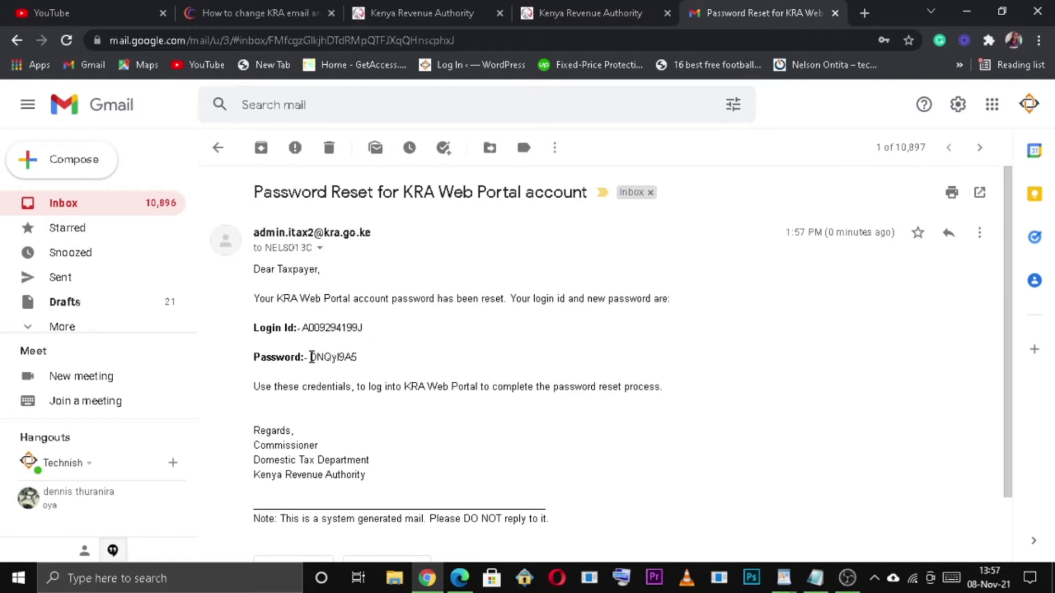
{"action": "left_click_drag", "start_coordinate": [312, 357], "coordinate": [349, 359]}
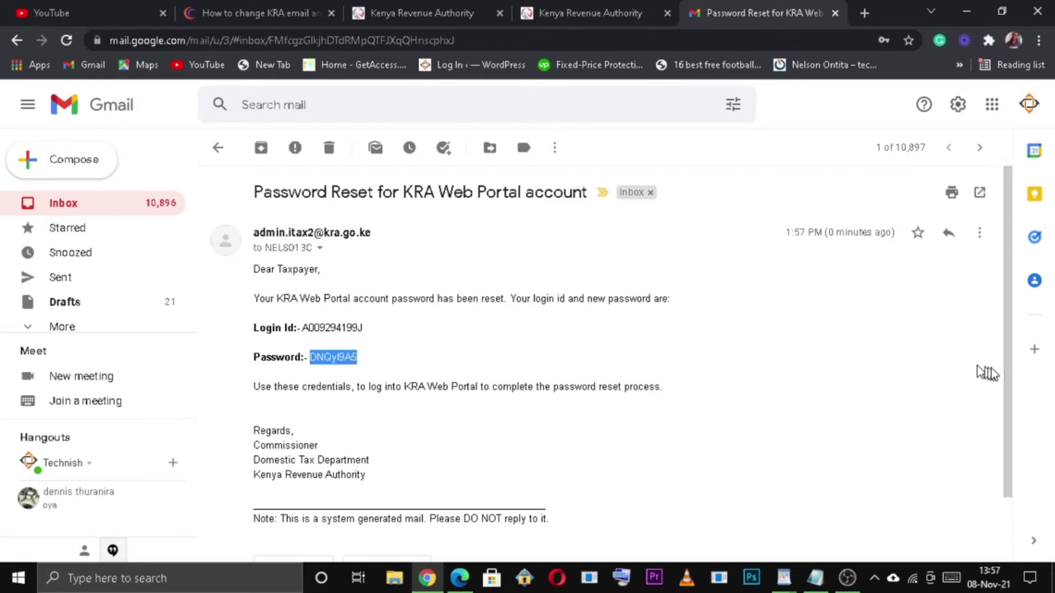
{"action": "scroll", "coordinate": [1005, 385], "scroll_direction": "down", "scroll_amount": 1}
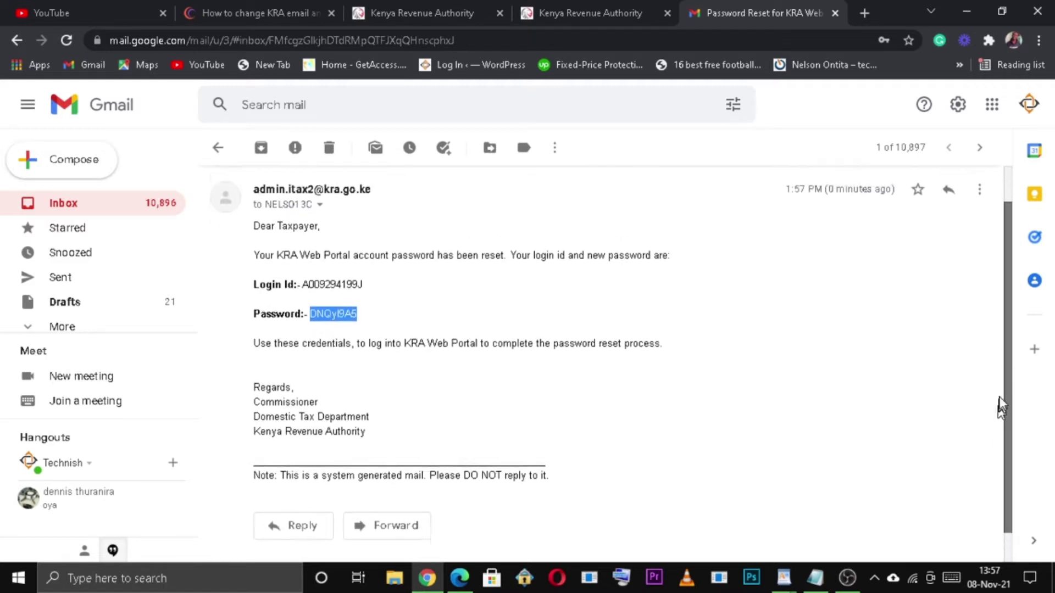
{"action": "scroll", "coordinate": [989, 369], "scroll_direction": "up", "scroll_amount": 1}
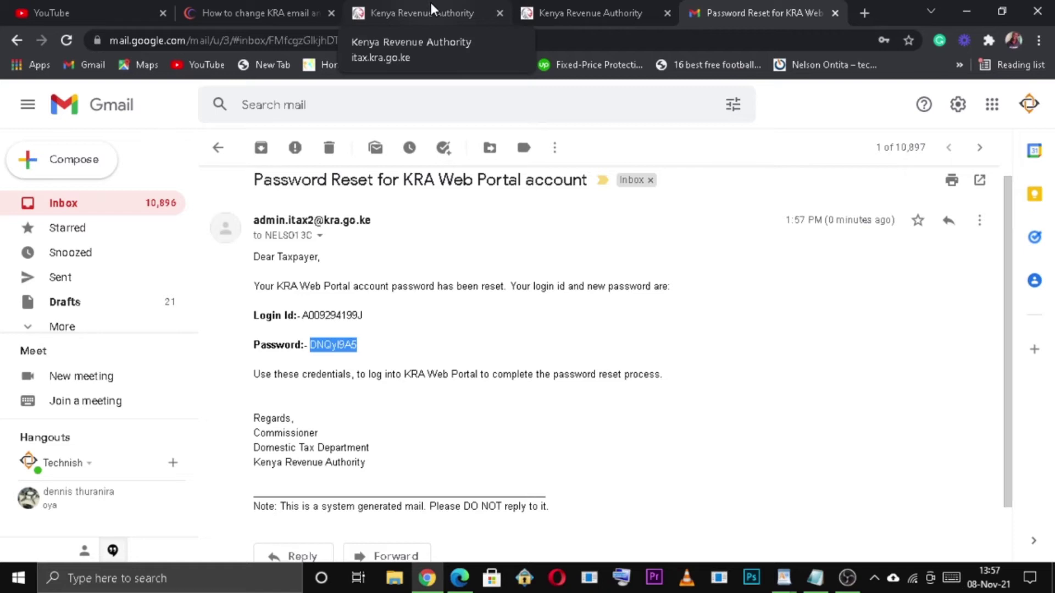
{"action": "left_click", "coordinate": [431, 4]}
Re-enter the taxpayer's PIN and continue to the password step.
{"action": "left_click", "coordinate": [373, 246]}
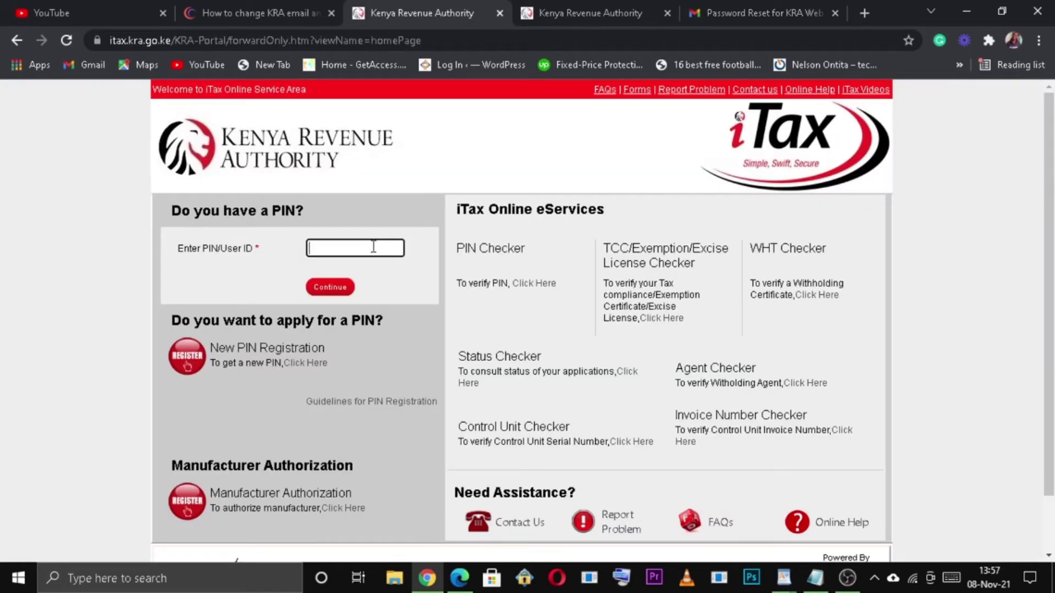
{"action": "left_click", "coordinate": [335, 288]}
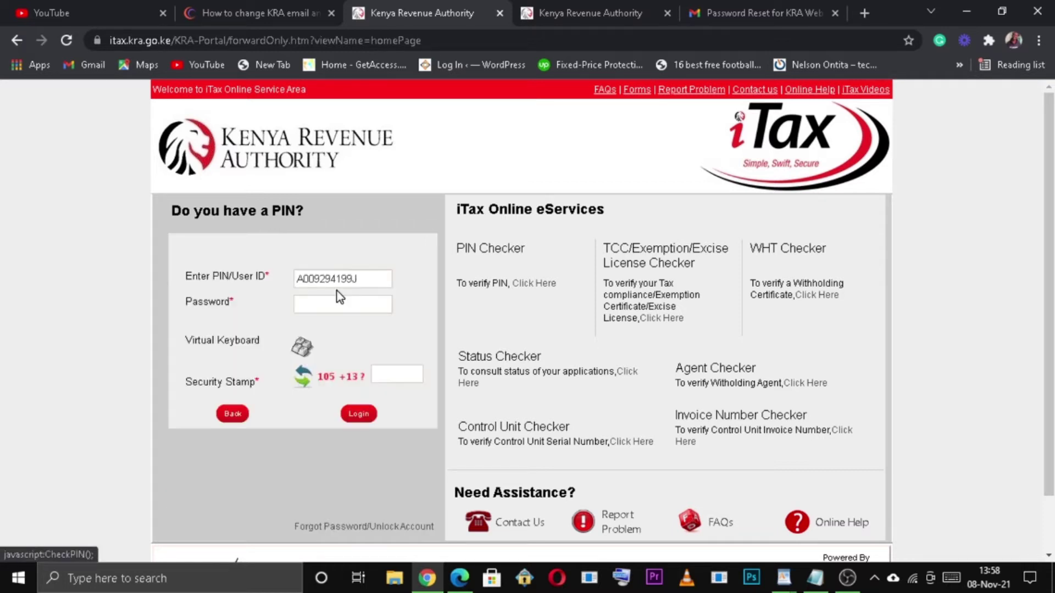
Try pasting the temporary password and dismiss the 'Paste functionality cannot be used' alert.
{"action": "left_click", "coordinate": [336, 304]}
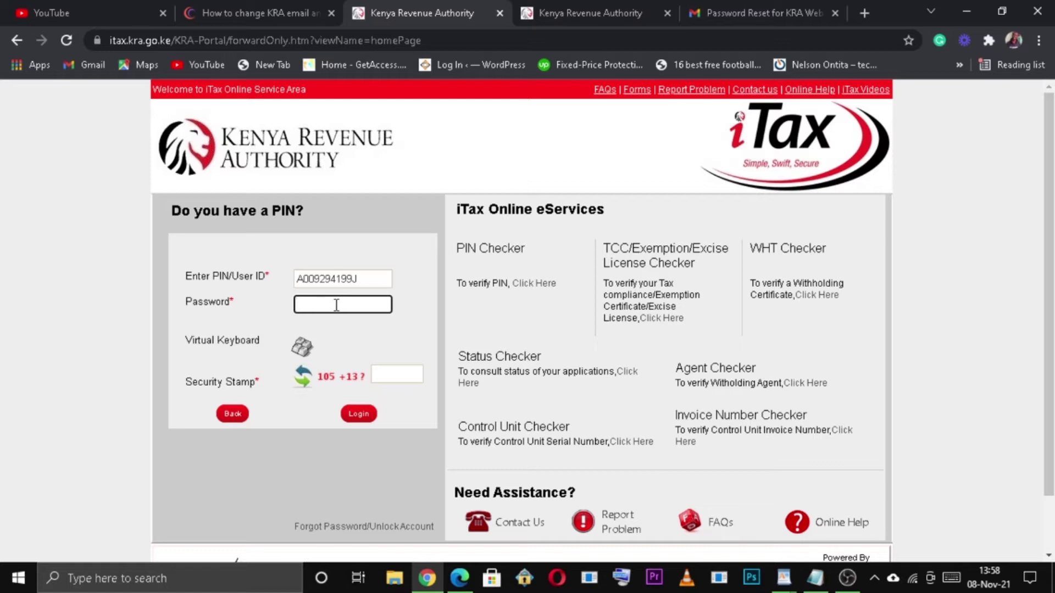
{"action": "key", "text": "ctrl+v"}
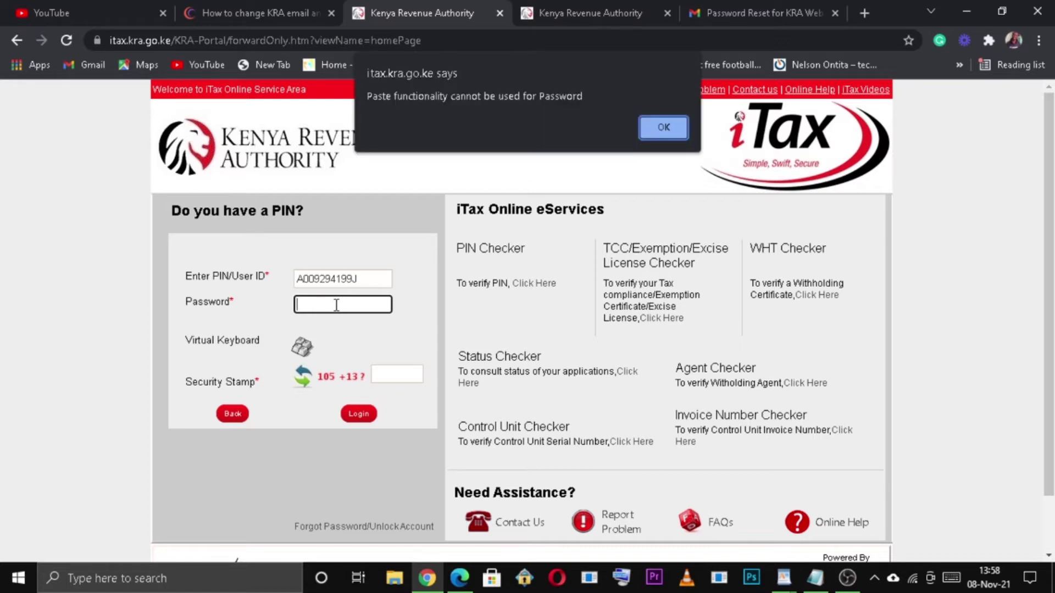
{"action": "left_click", "coordinate": [653, 126]}
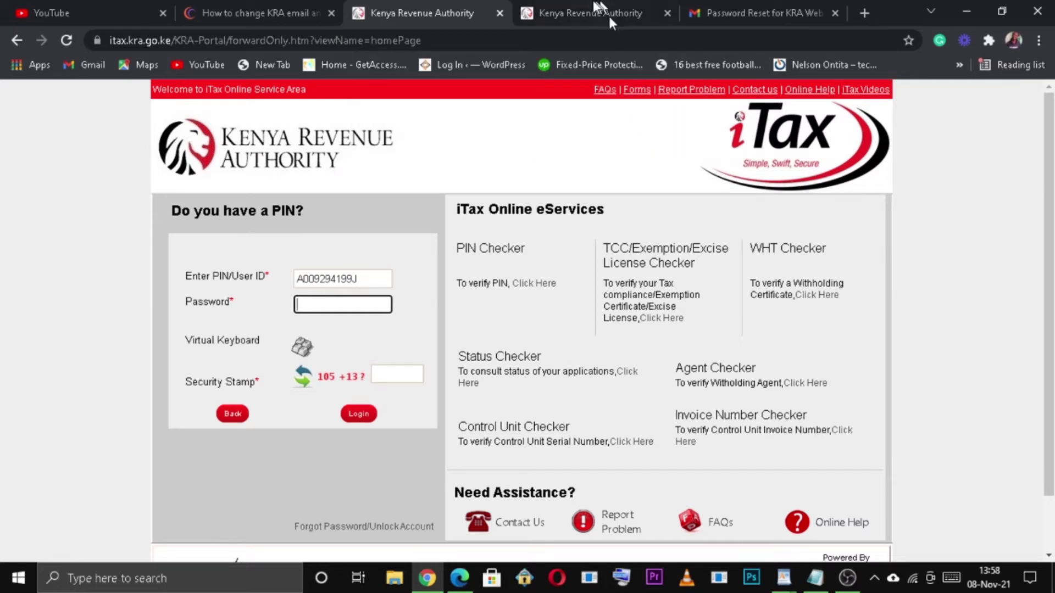
Read the temporary password from the reset email and start typing it into Password.
{"action": "left_click", "coordinate": [768, 3]}
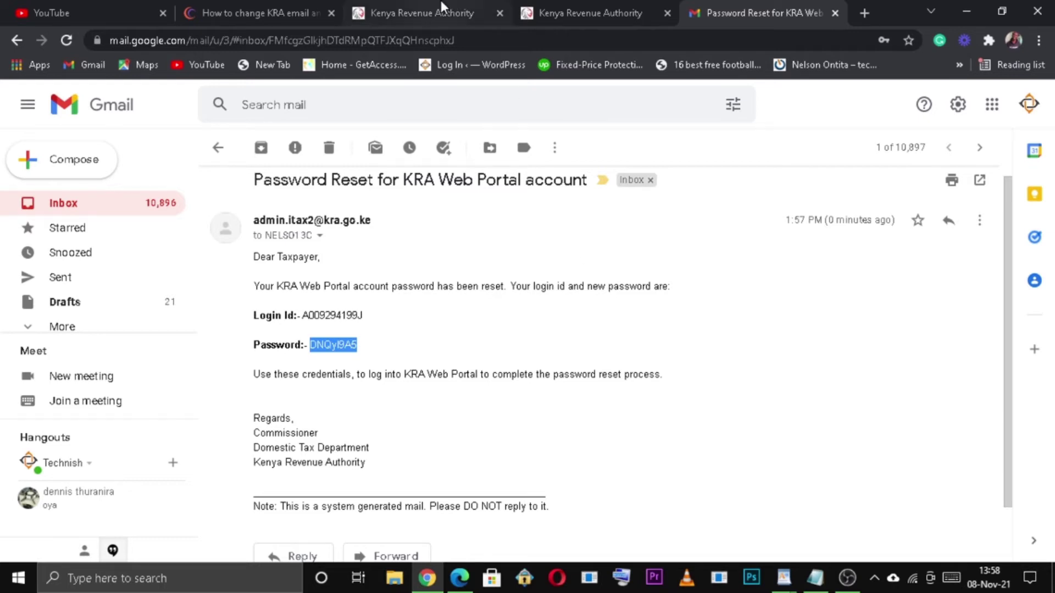
{"action": "left_click", "coordinate": [387, 8]}
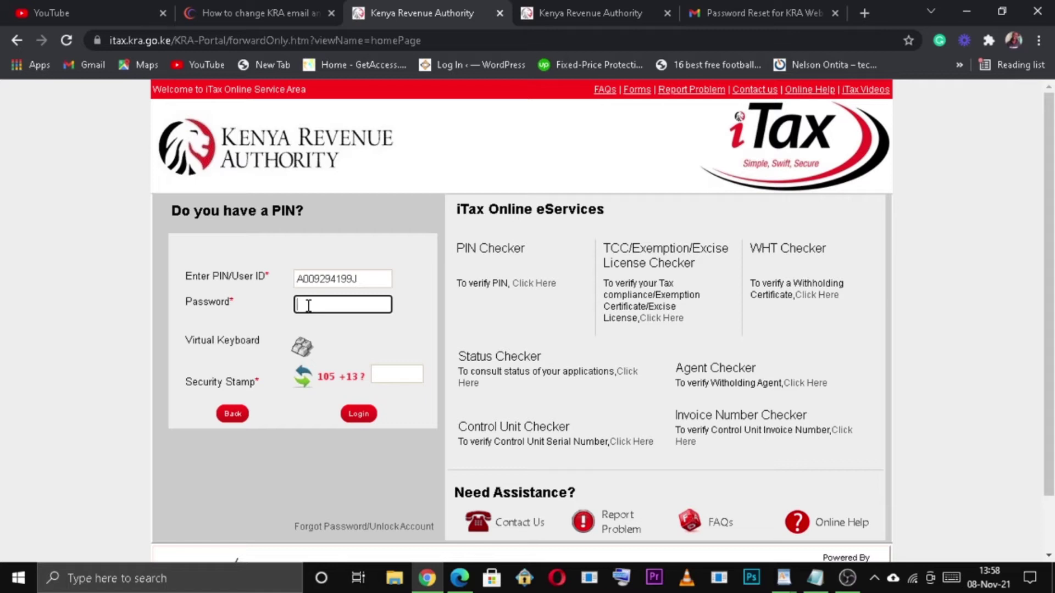
{"action": "type", "text": "•••"}
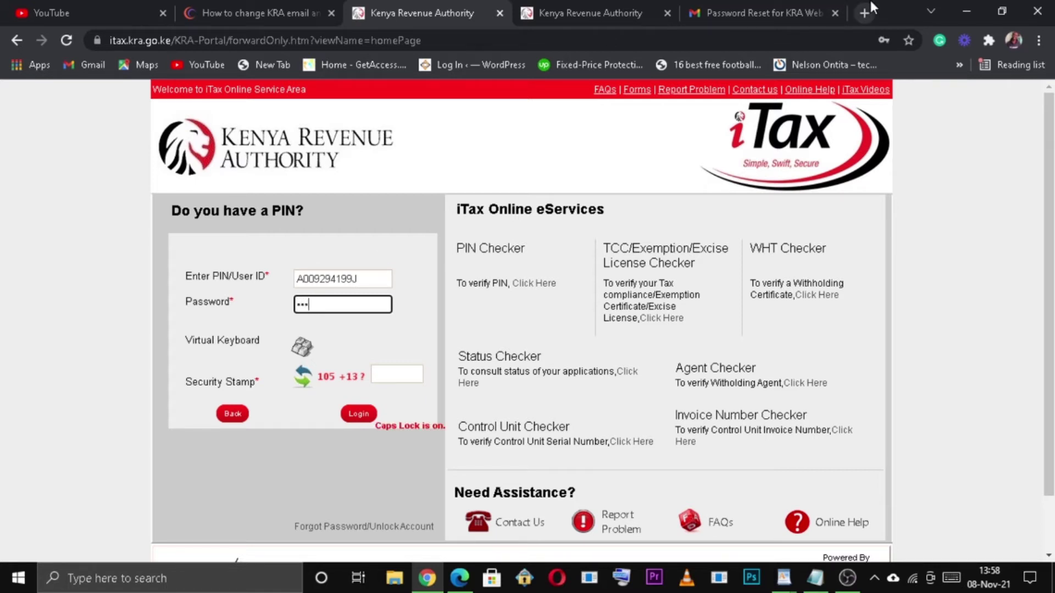
{"action": "left_click", "coordinate": [783, 9]}
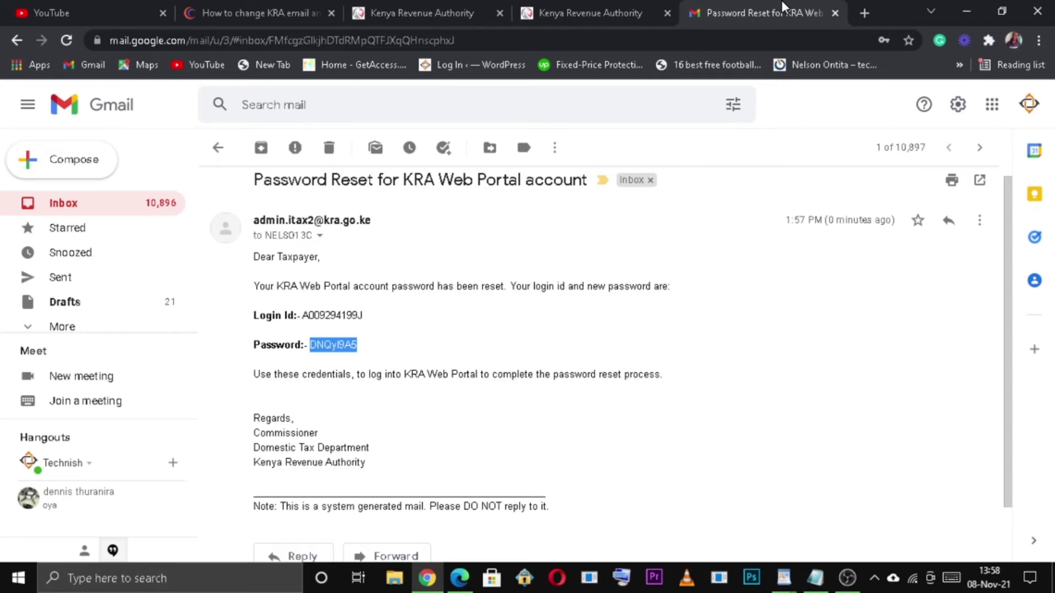
{"action": "left_click", "coordinate": [431, 348]}
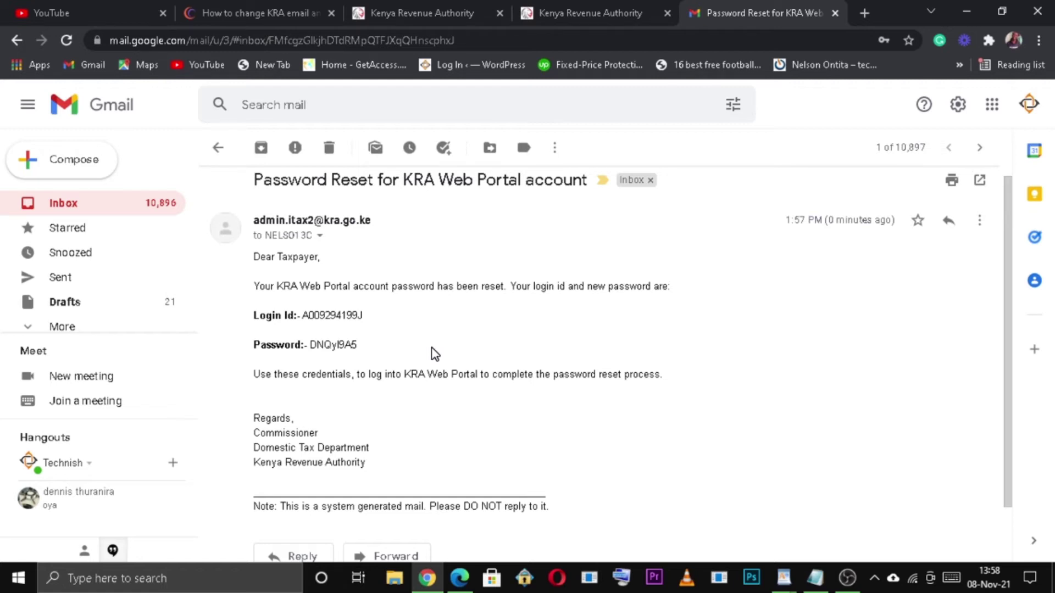
{"action": "left_click", "coordinate": [433, 6]}
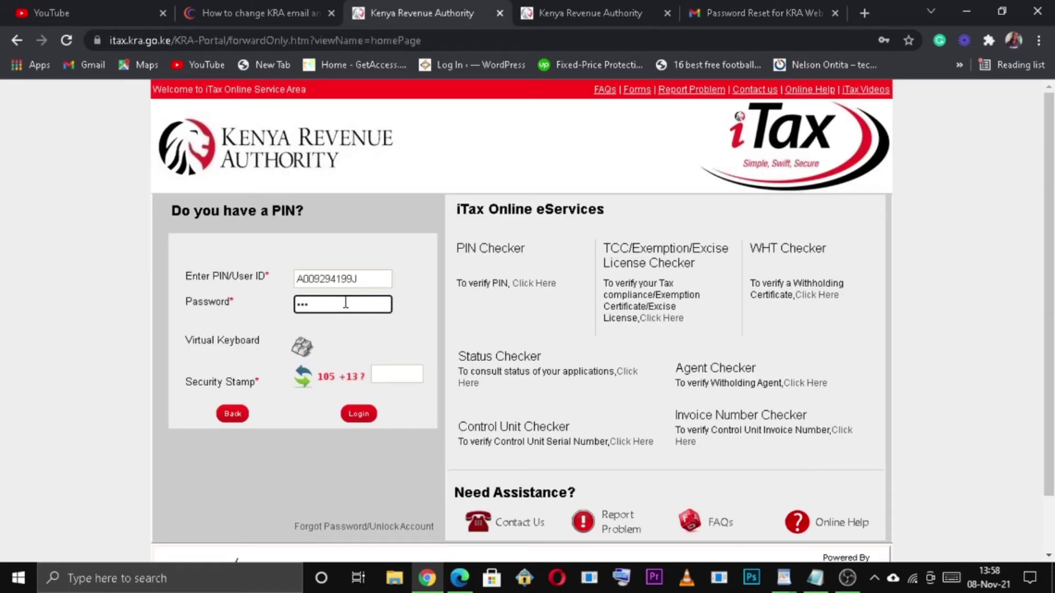
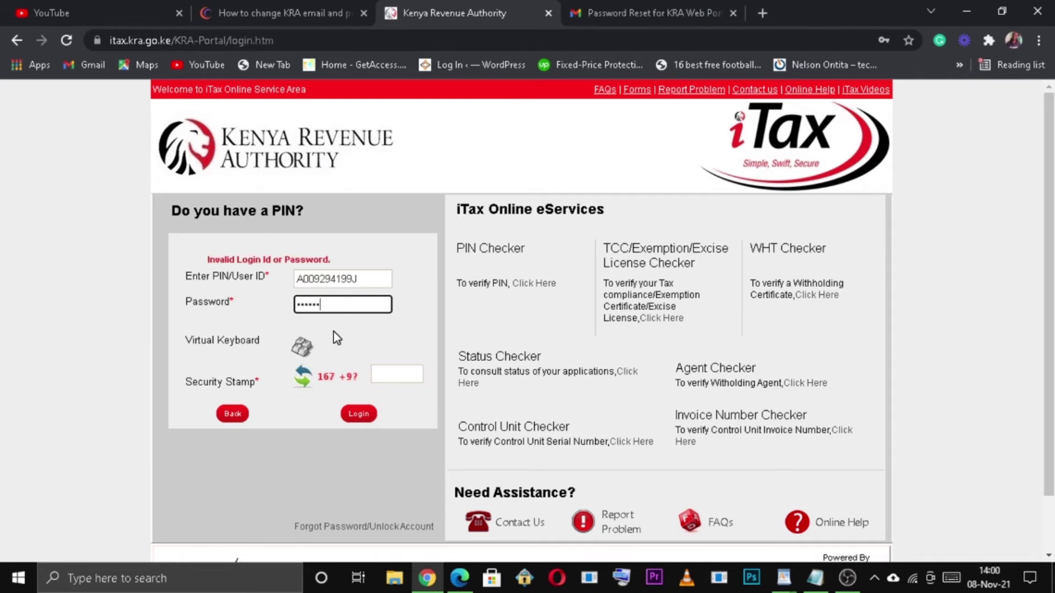
Finish the password with Caps Lock off and answer the security stamp with 176.
{"action": "key", "text": "Caps_Lock"}
{"action": "left_click", "coordinate": [392, 373]}
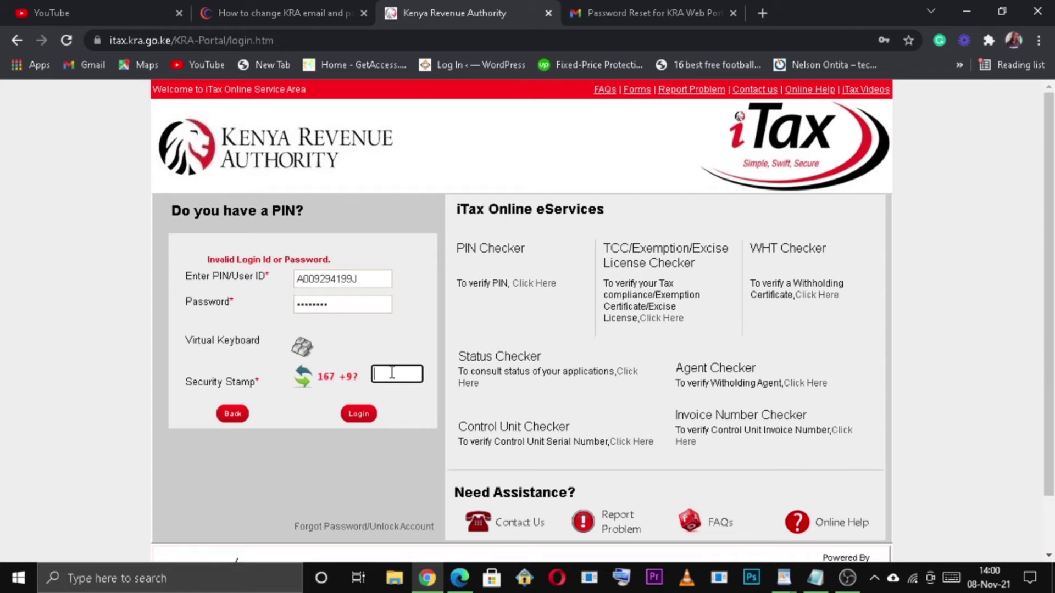
{"action": "type", "text": "176"}
Log in, then type the emailed temporary password into the First Time Login Old Password field.
{"action": "left_click", "coordinate": [376, 417]}
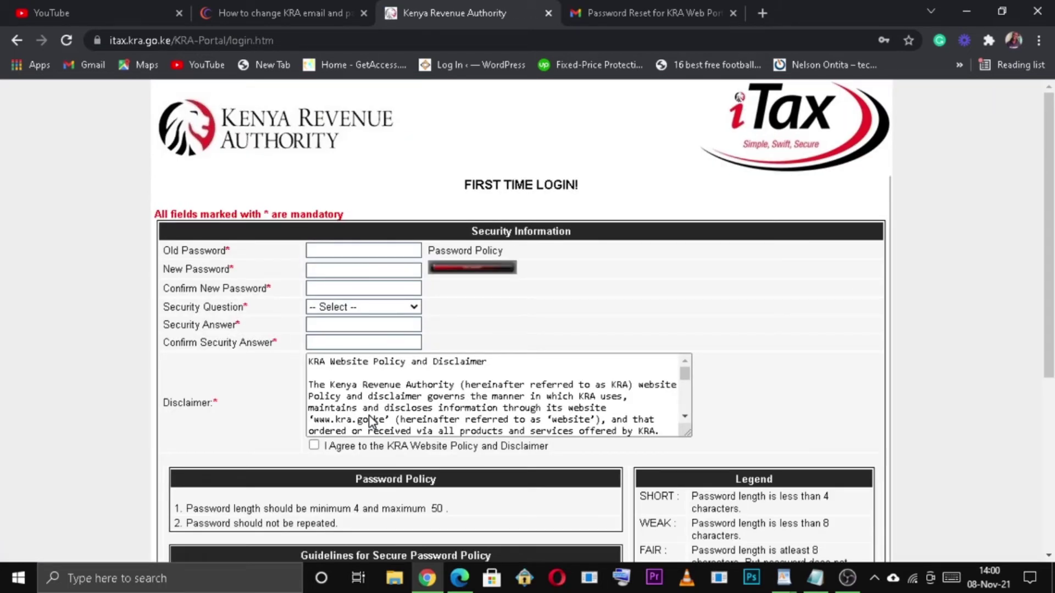
{"action": "scroll", "coordinate": [1045, 252], "scroll_direction": "down", "scroll_amount": 1}
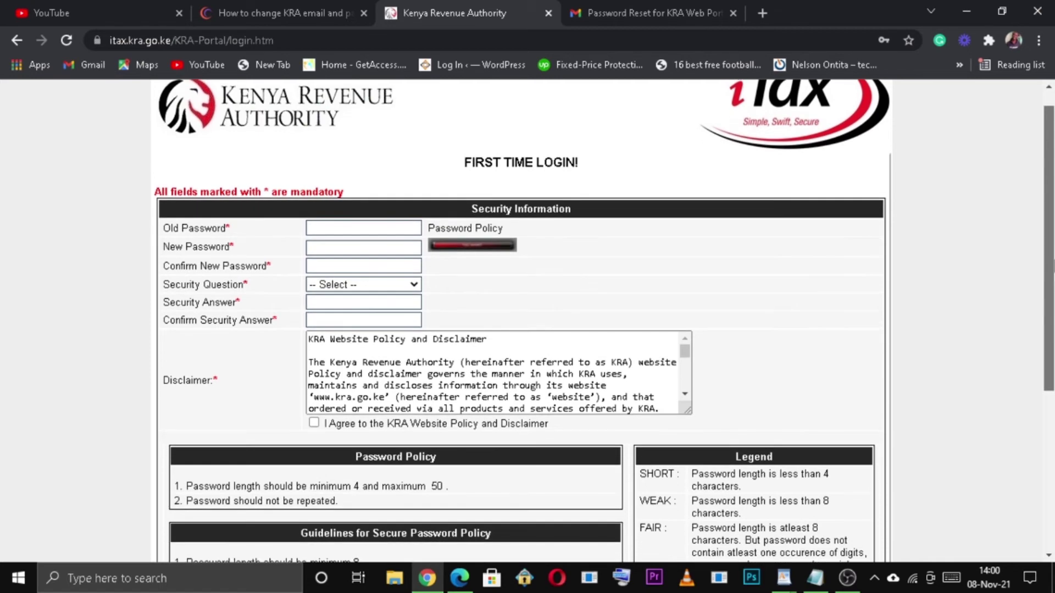
{"action": "left_click", "coordinate": [383, 212]}
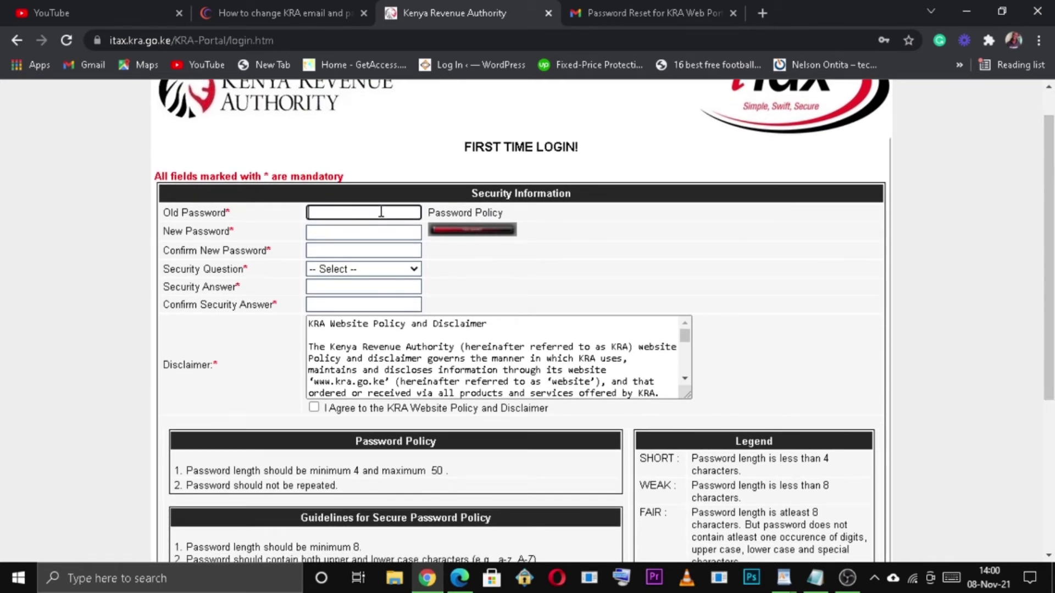
{"action": "left_click", "coordinate": [609, 7]}
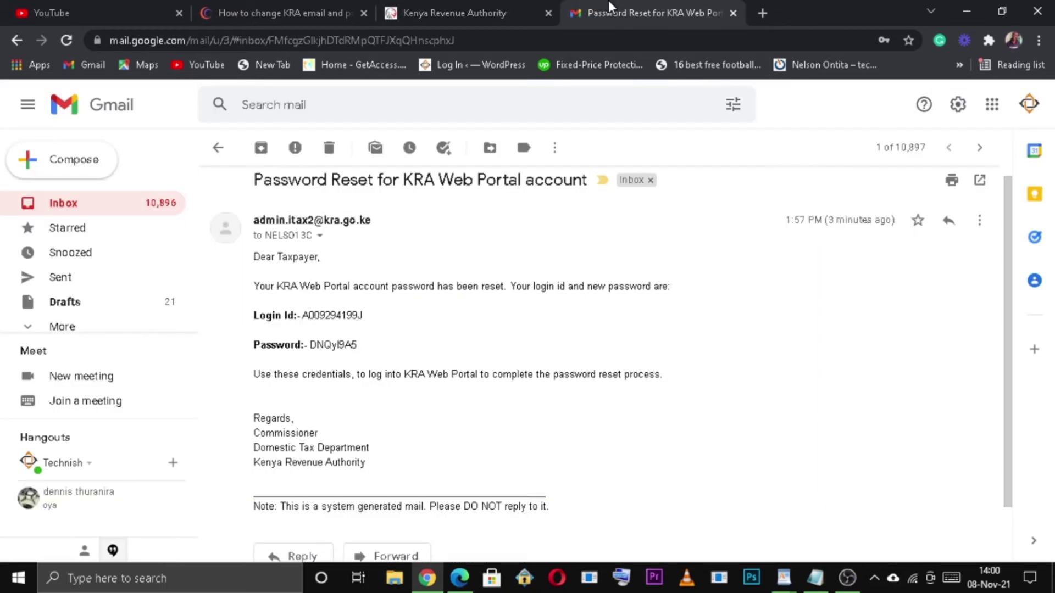
{"action": "left_click", "coordinate": [449, 10]}
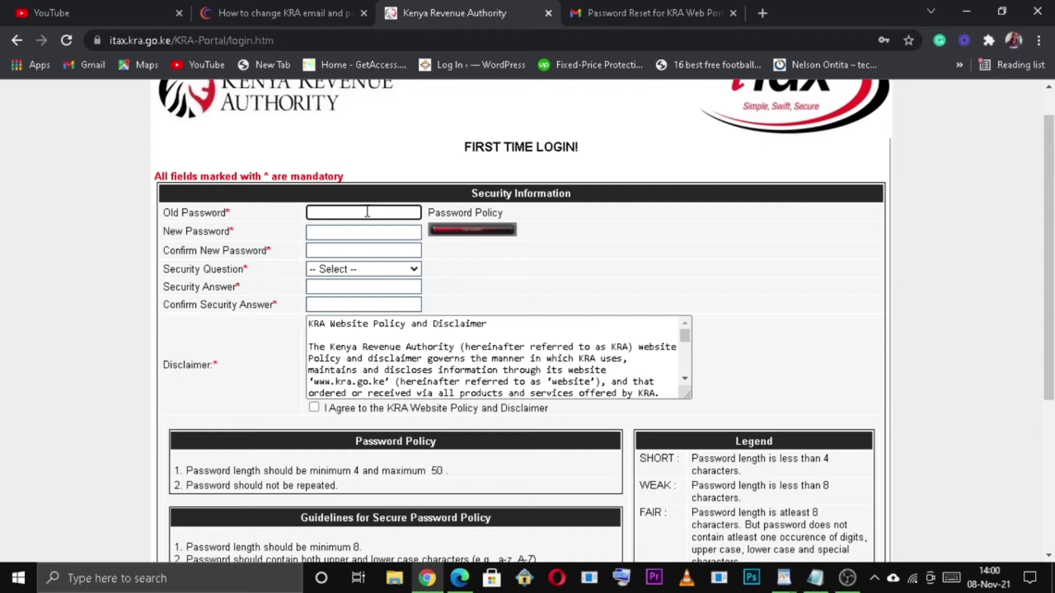
{"action": "type", "text": "•••"}
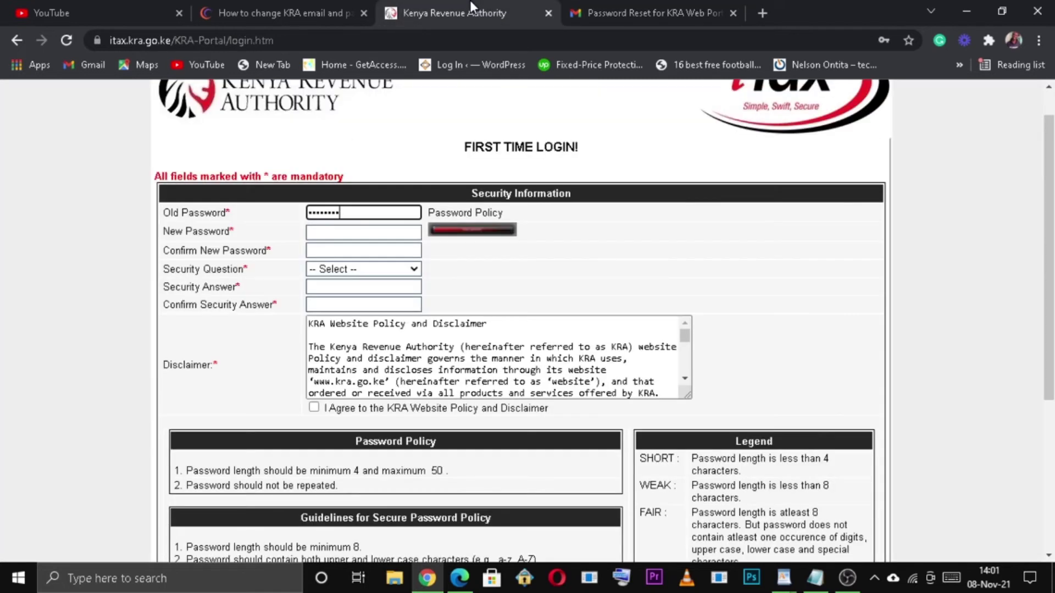
Enter a new password in New Password, replacing the short weak attempt with a longer one.
{"action": "left_click", "coordinate": [380, 233]}
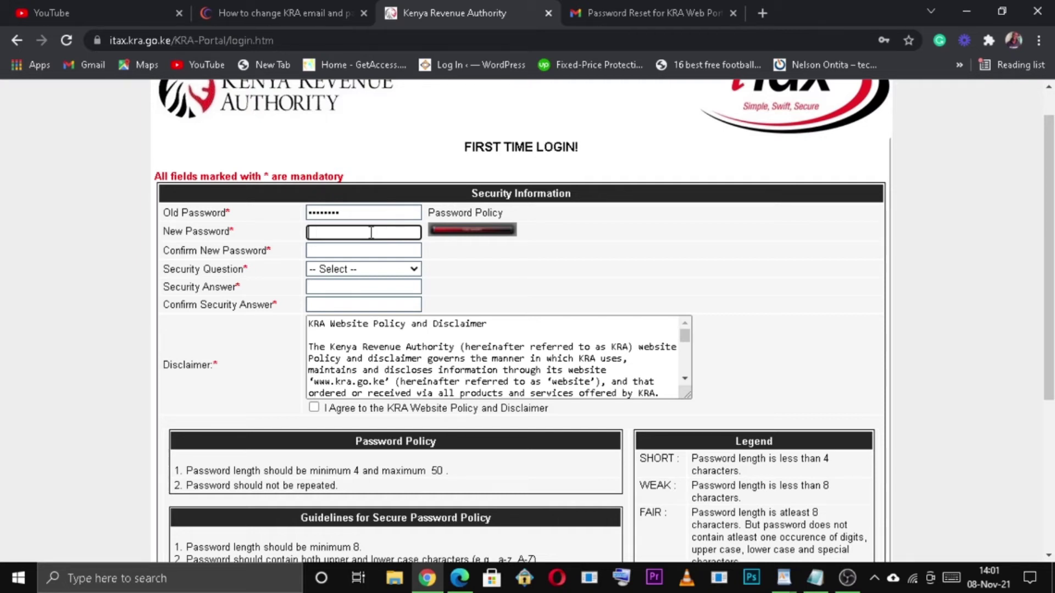
{"action": "type", "text": "••••••"}
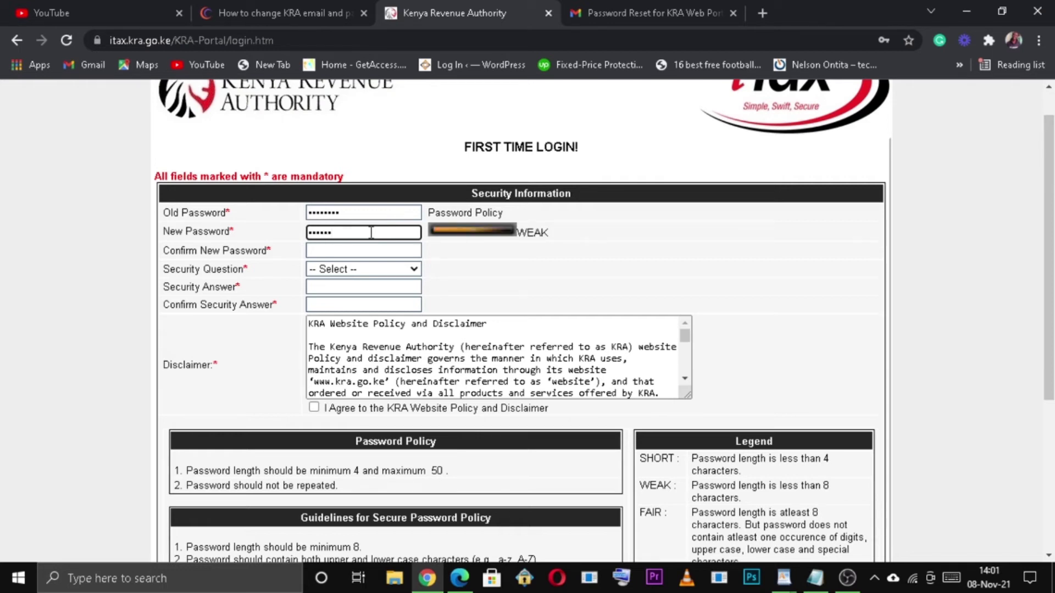
{"action": "key", "text": "BackSpace"}
{"action": "key", "text": "BackSpace"}
{"action": "key", "text": "BackSpace"}
{"action": "key", "text": "BackSpace"}
{"action": "key", "text": "BackSpace"}
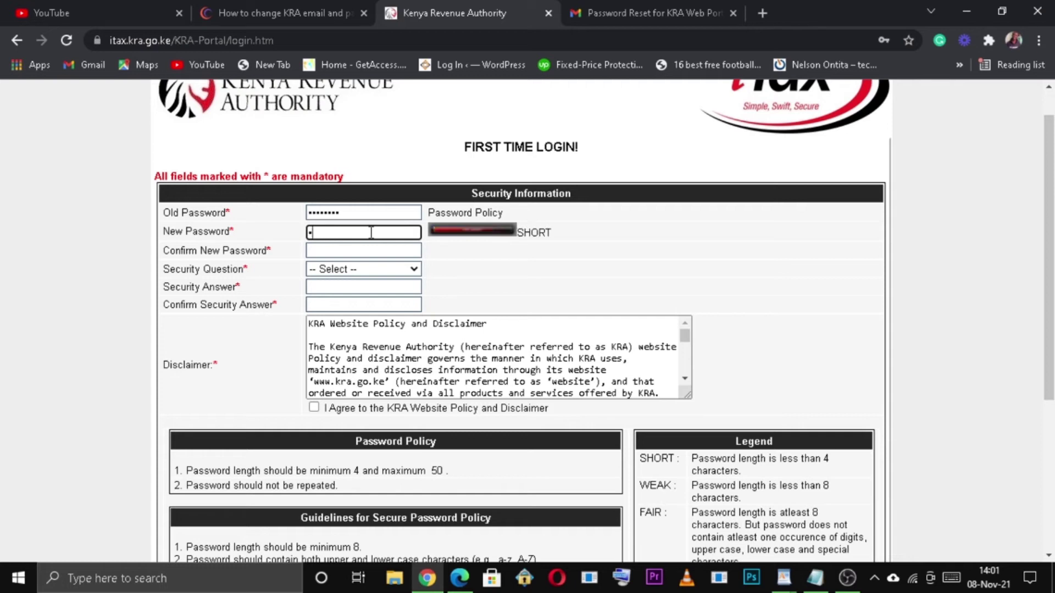
{"action": "type", "text": "••••••••"}
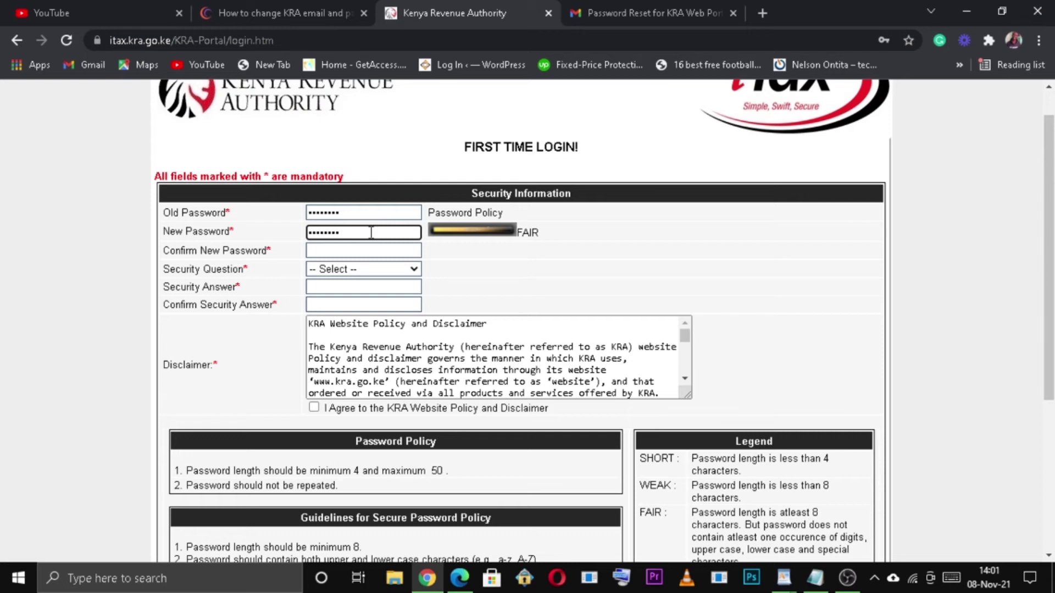
{"action": "type", "text": "••••"}
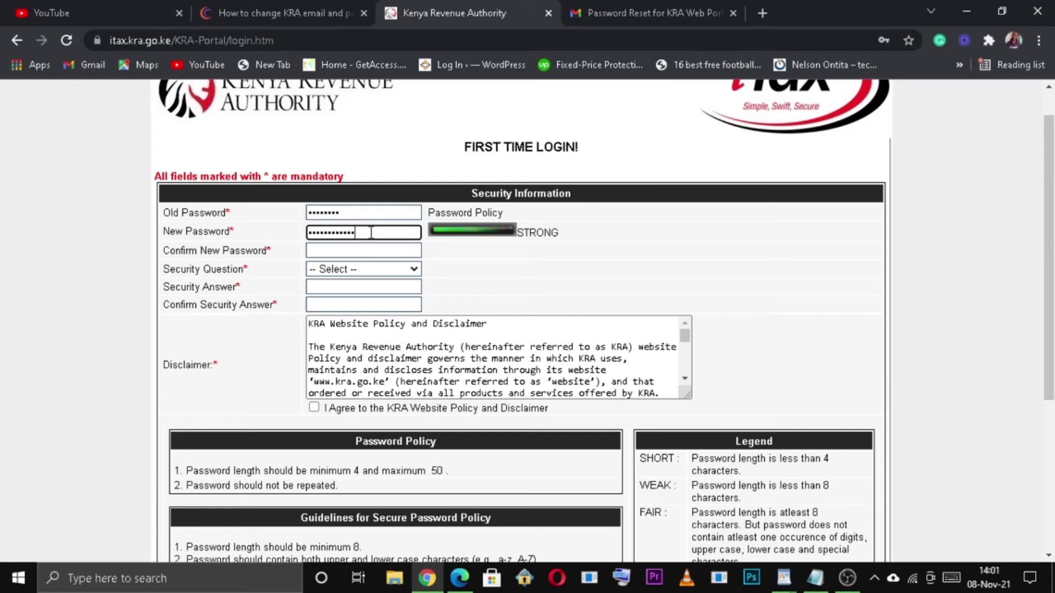
Move to Confirm New Password and choose the 'What is your favorite movie?' security question.
{"action": "left_click", "coordinate": [380, 250]}
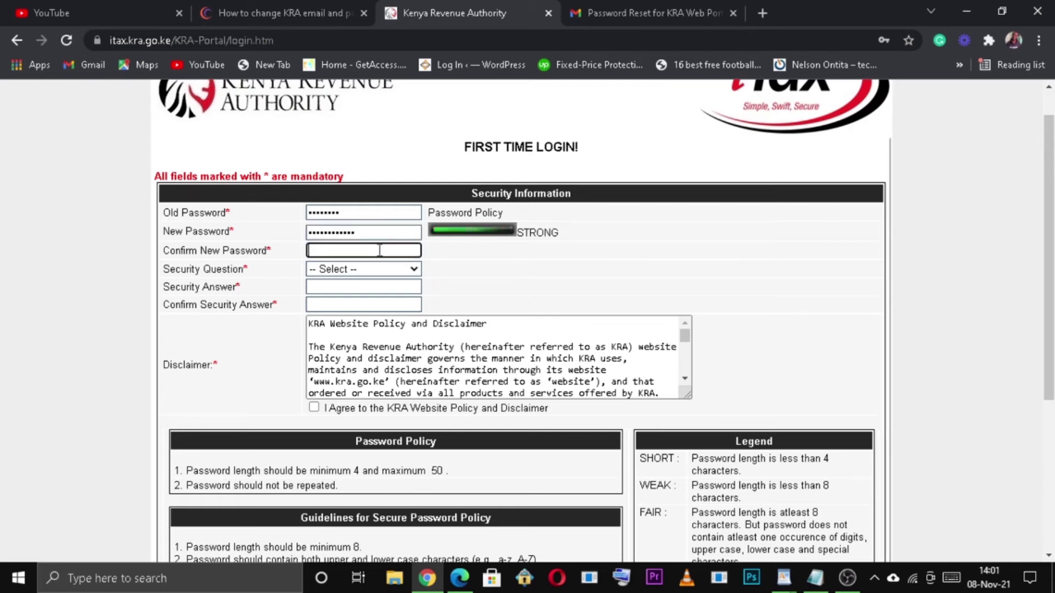
{"action": "type", "text": "••••••••••••"}
{"action": "left_click", "coordinate": [394, 271]}
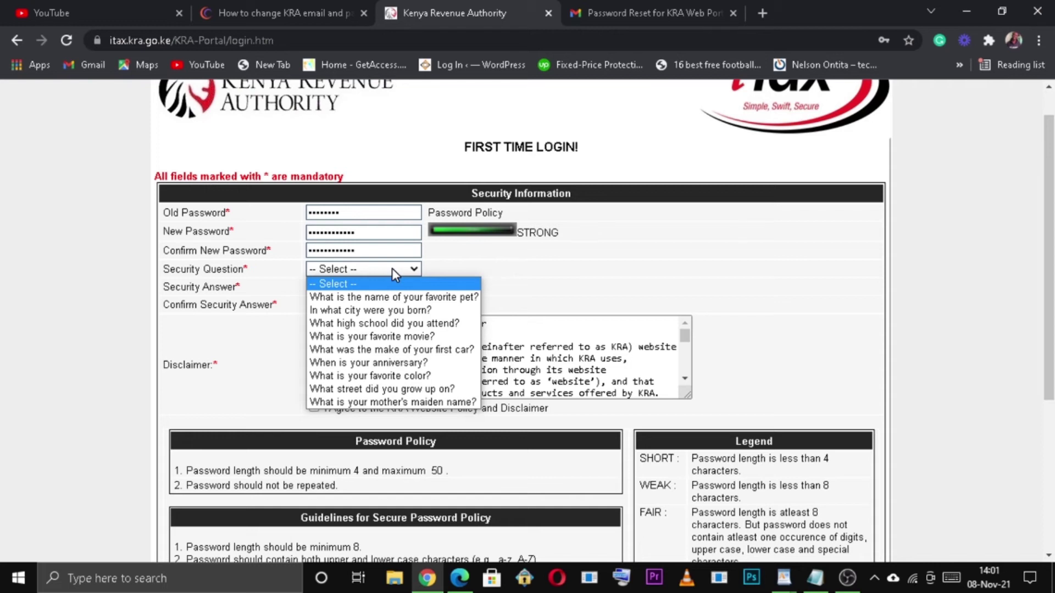
{"action": "left_click", "coordinate": [393, 336]}
Enter the security answer in both Security Answer and Confirm Security Answer.
{"action": "left_click", "coordinate": [362, 282]}
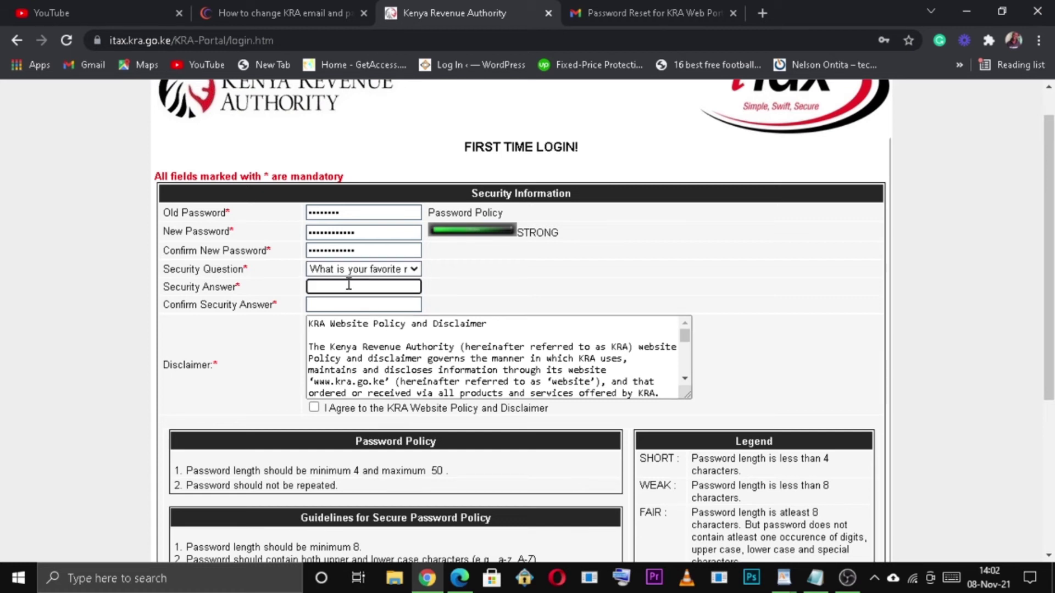
{"action": "type", "text": "****"}
{"action": "left_click", "coordinate": [341, 305]}
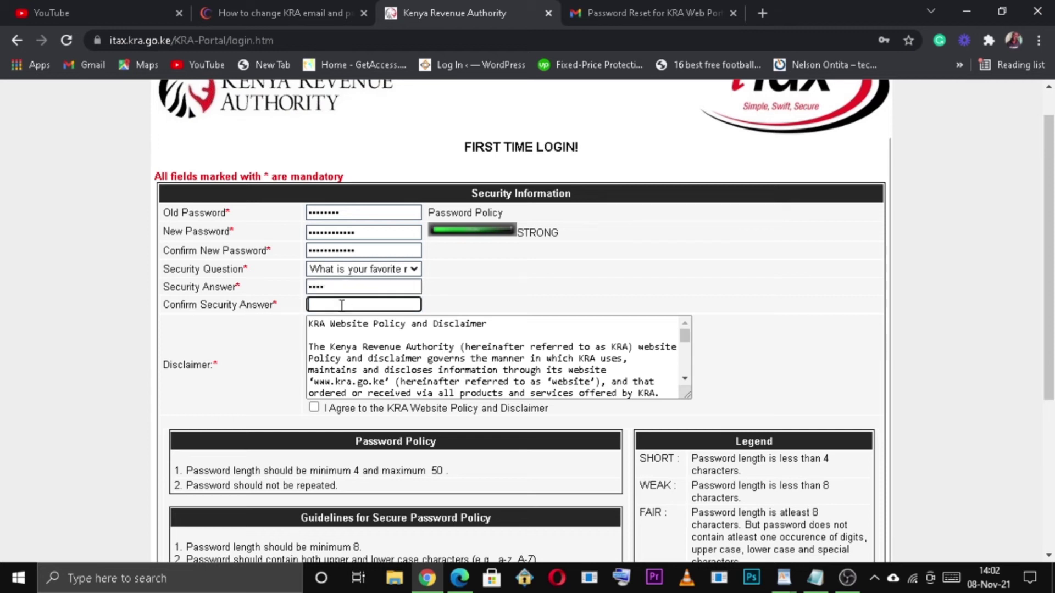
{"action": "type", "text": "****"}
Tick the I Agree disclaimer and secure password guideline checkboxes, then submit the form.
{"action": "left_click", "coordinate": [316, 407]}
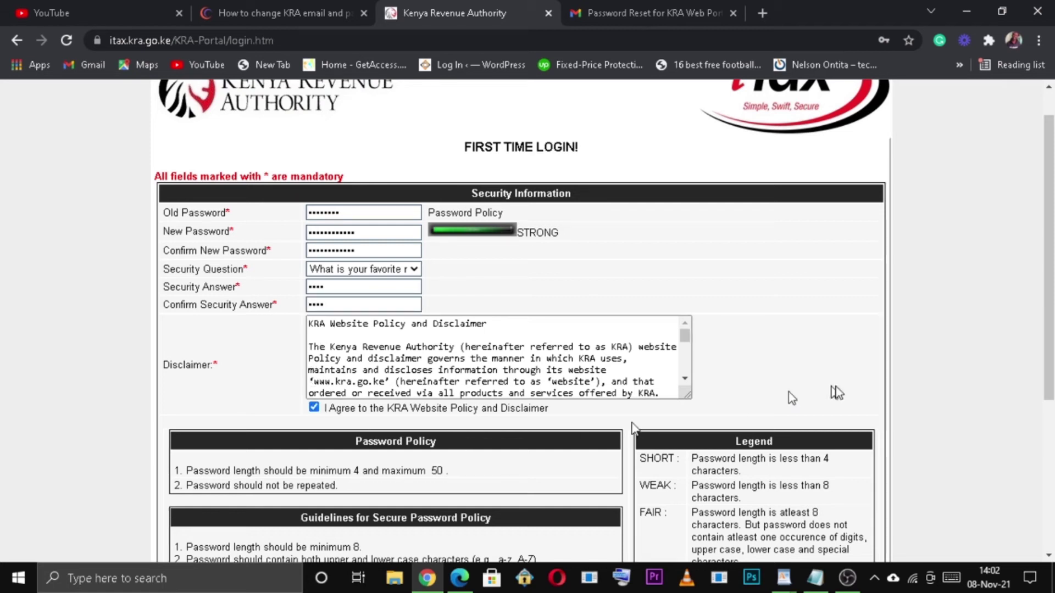
{"action": "left_click_drag", "start_coordinate": [1052, 391], "coordinate": [1044, 508]}
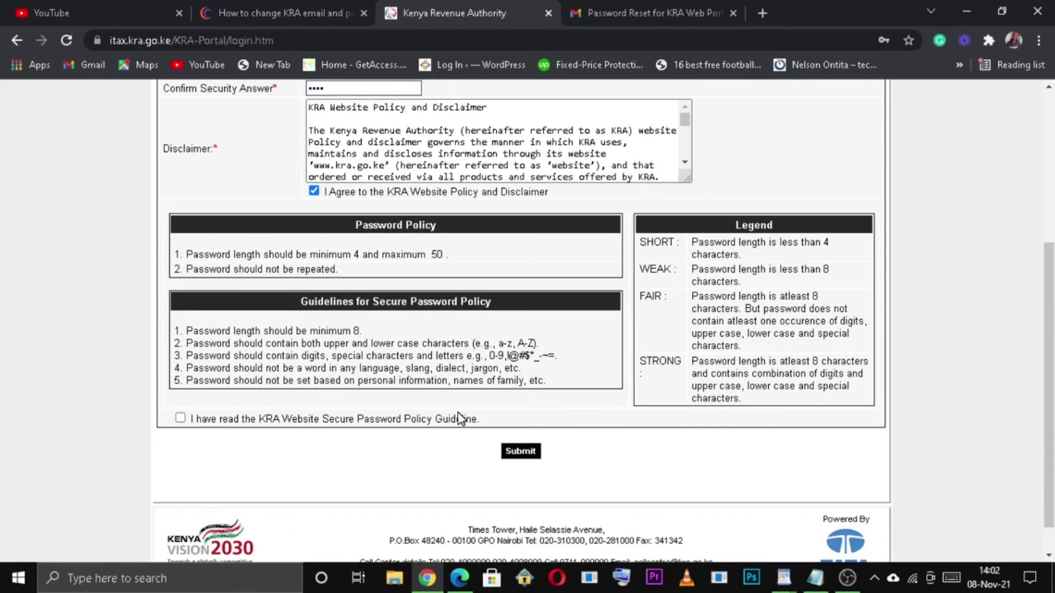
{"action": "left_click", "coordinate": [180, 418]}
{"action": "left_click", "coordinate": [518, 451]}
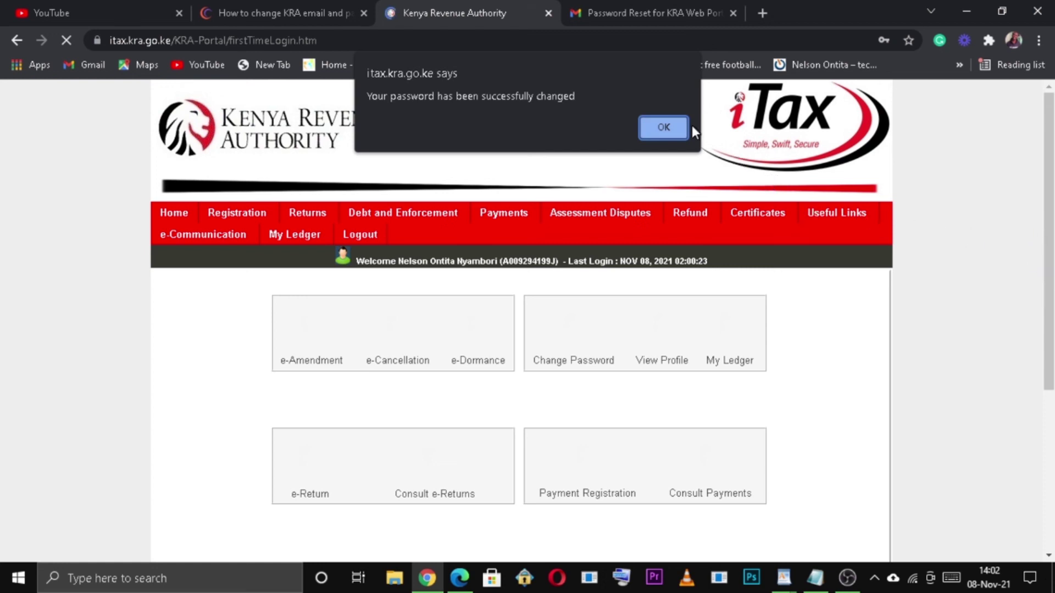
Acknowledge the password-changed alert with OK, then log out from the iTax dashboard.
{"action": "left_click", "coordinate": [663, 128]}
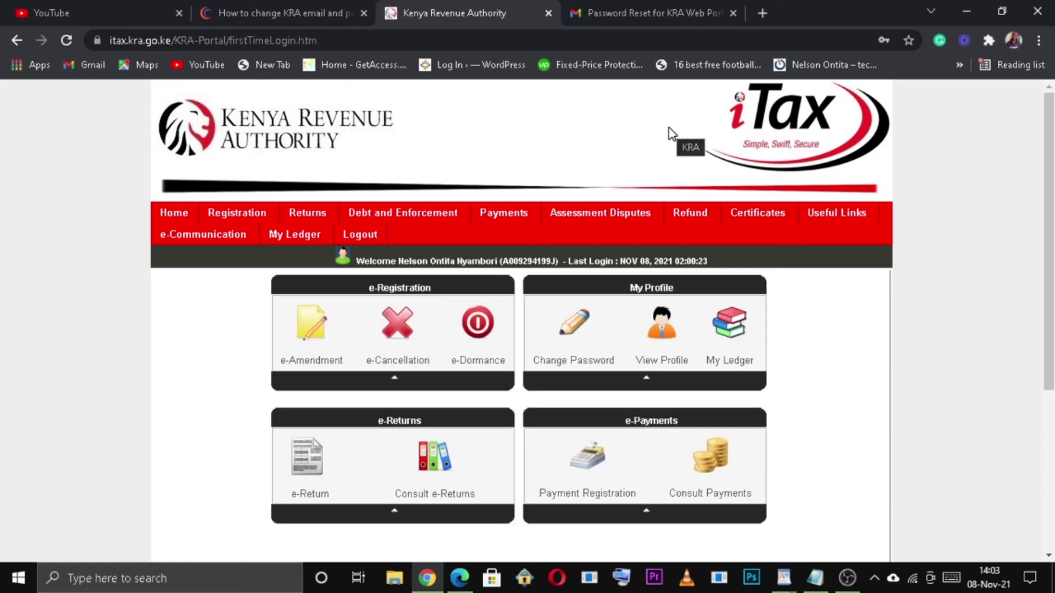
{"action": "mouse_move", "coordinate": [1052, 352]}
{"action": "left_mouse_down"}
{"action": "mouse_move", "coordinate": [1053, 514]}
{"action": "mouse_move", "coordinate": [1052, 359]}
{"action": "left_mouse_up"}
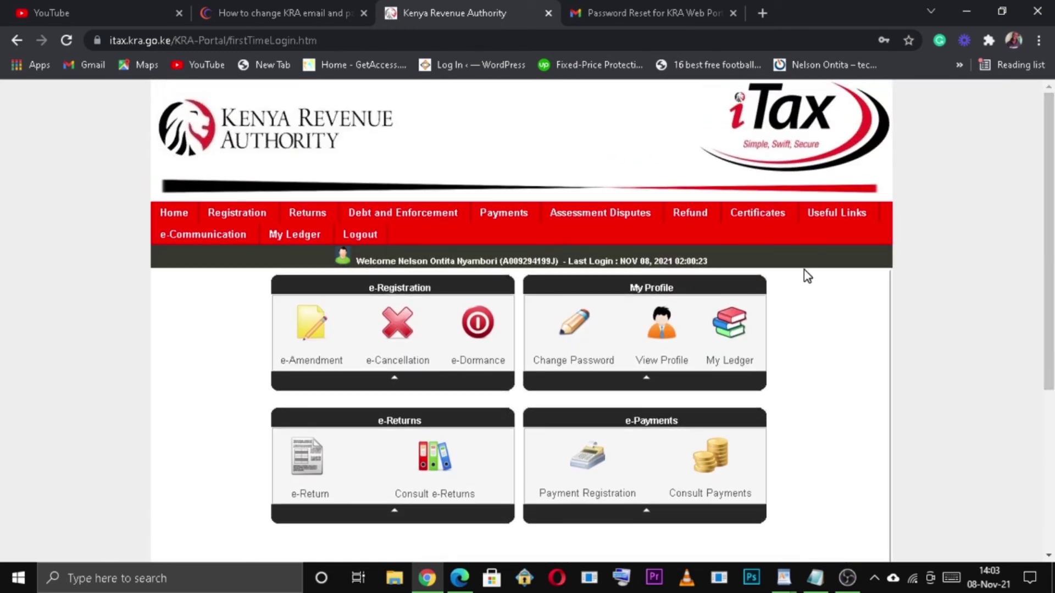
{"action": "left_click", "coordinate": [374, 236]}
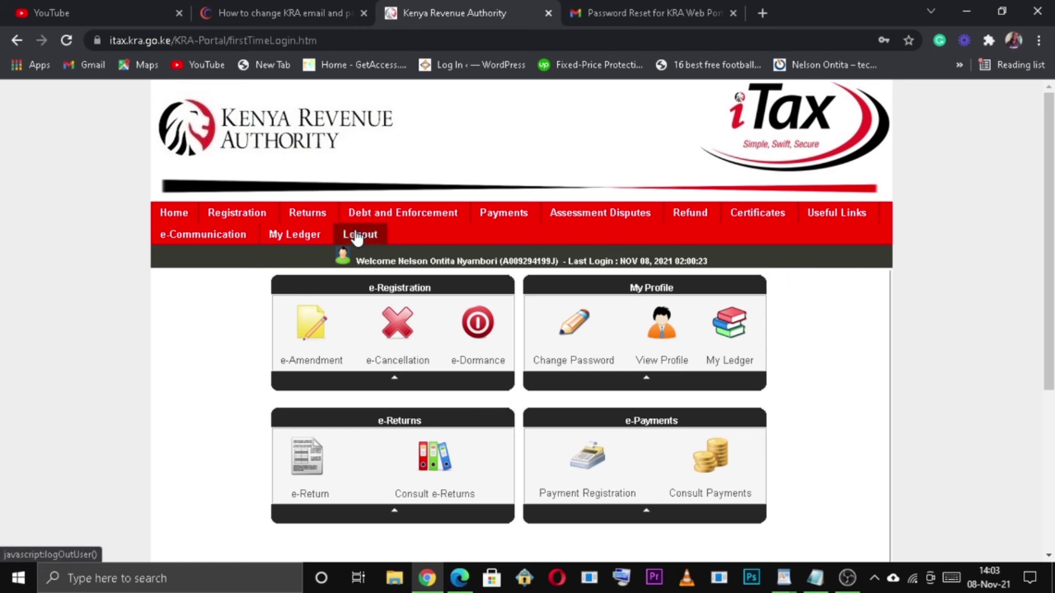